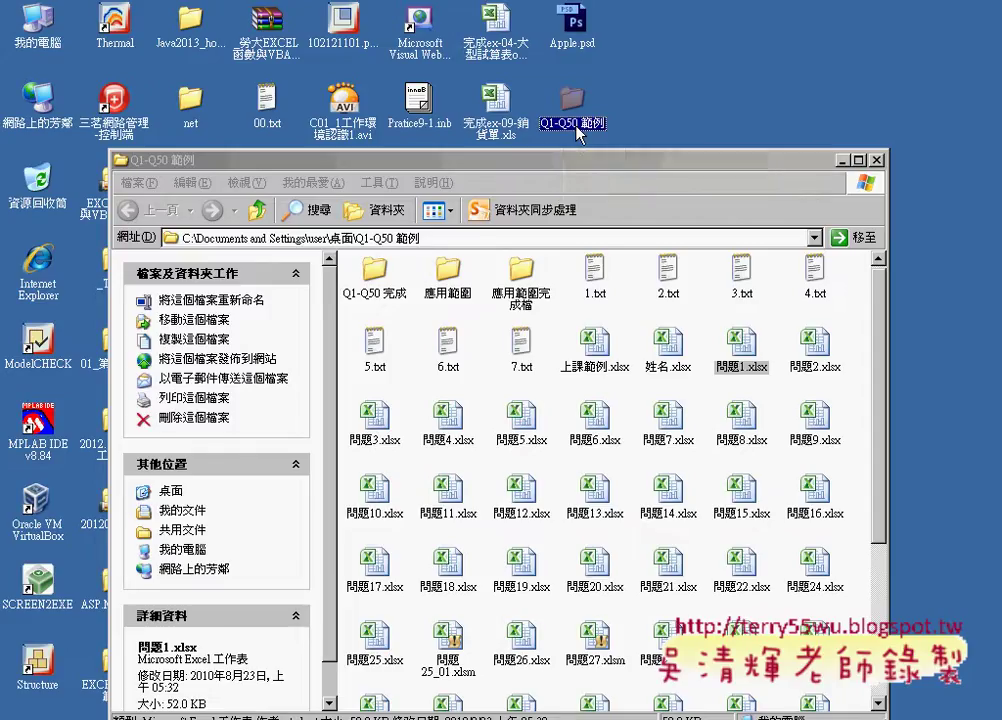
# Step: Open the workbook 問題1.xlsx from the Q1-Q50 範例 folder in Excel
pyautogui.click(742, 348)
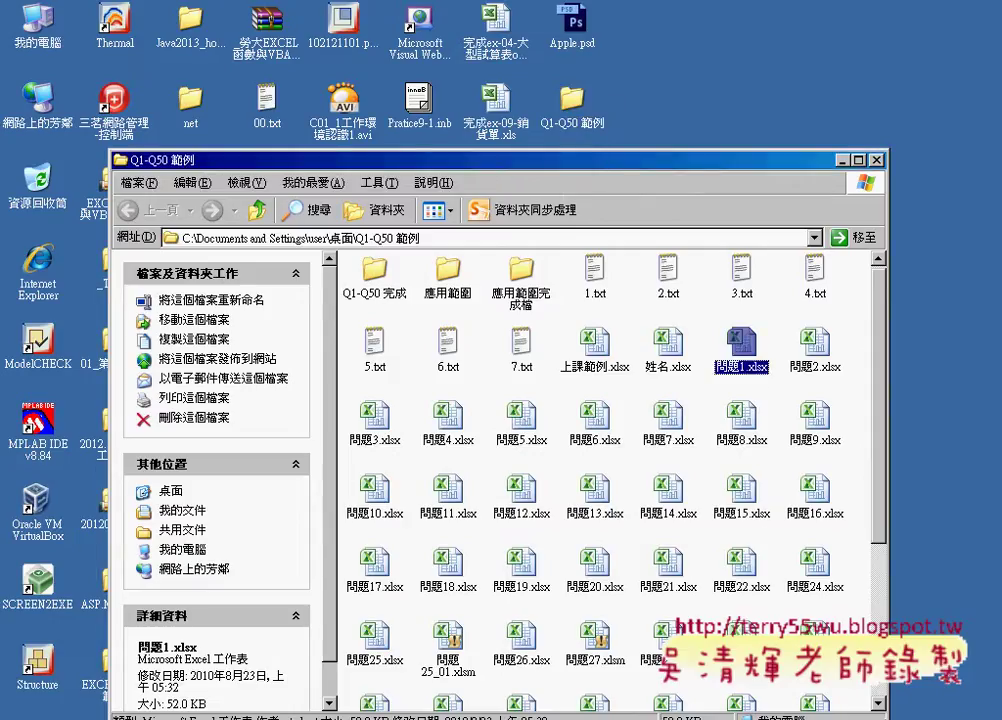
pyautogui.press('Return')
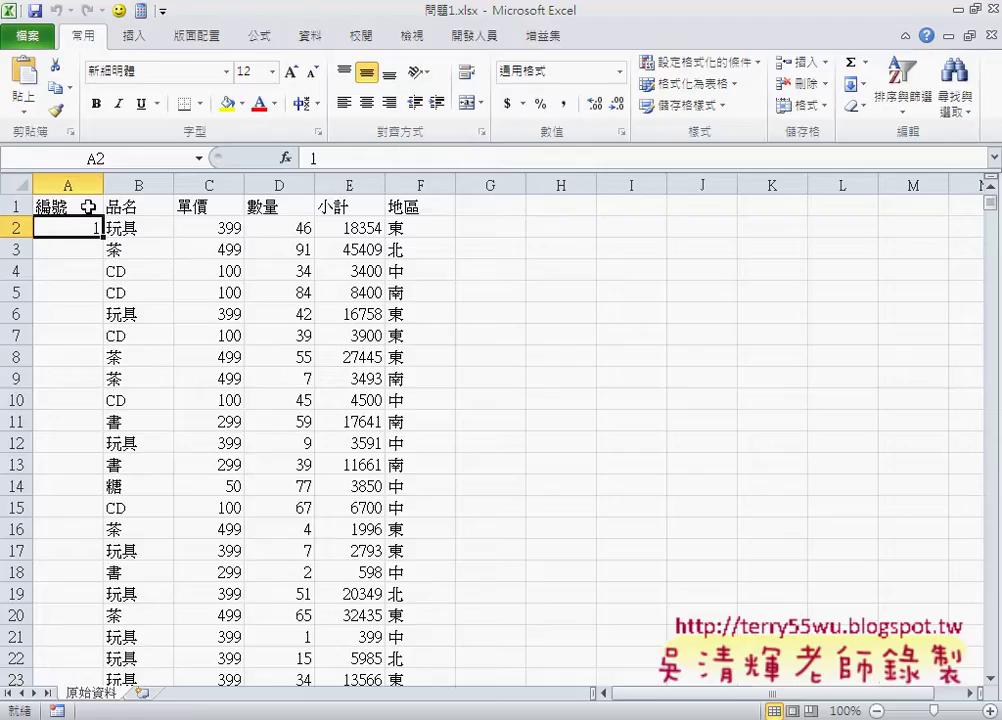
pyautogui.click(197, 207)
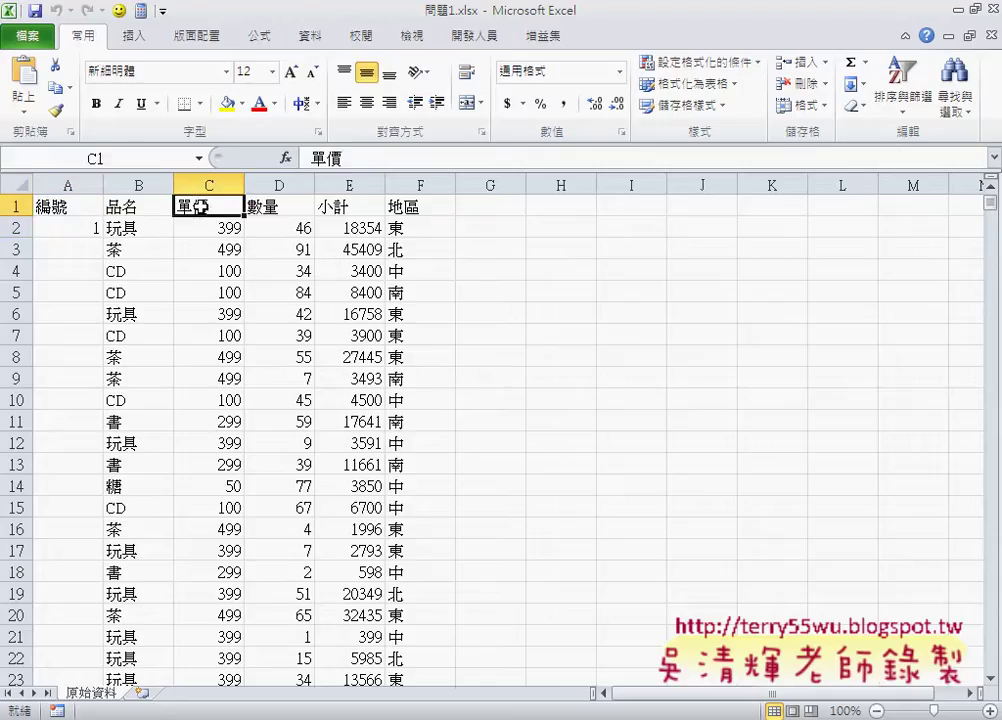
pyautogui.click(284, 206)
pyautogui.click(354, 206)
pyautogui.click(397, 206)
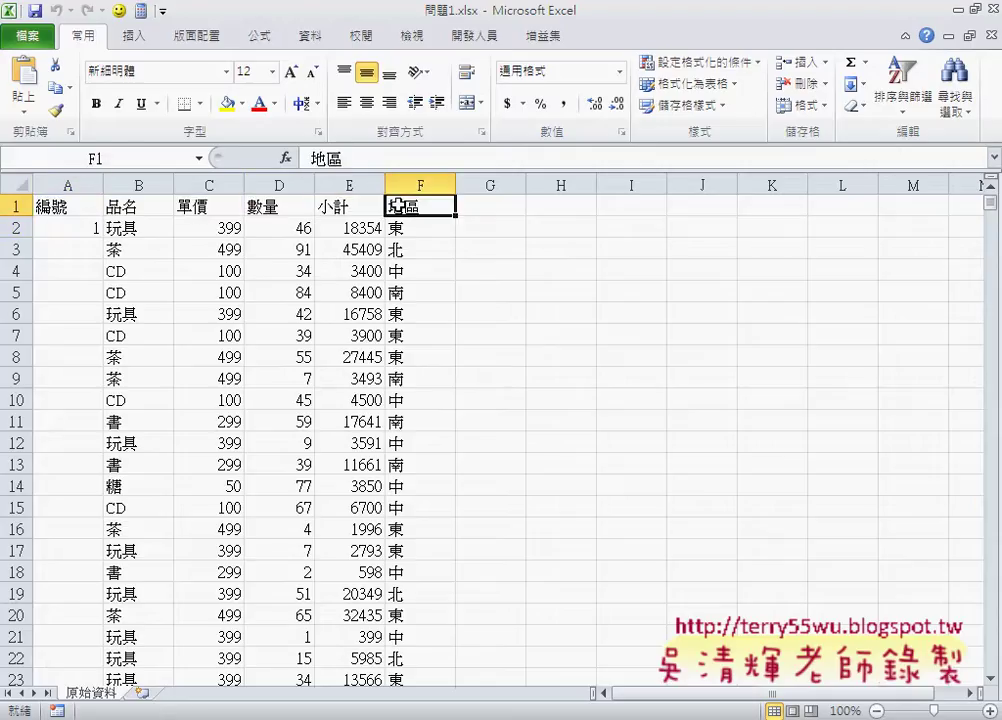
pyautogui.scroll(-1, 400, 201)
pyautogui.scroll(1, 130, 246)
pyautogui.click(97, 231)
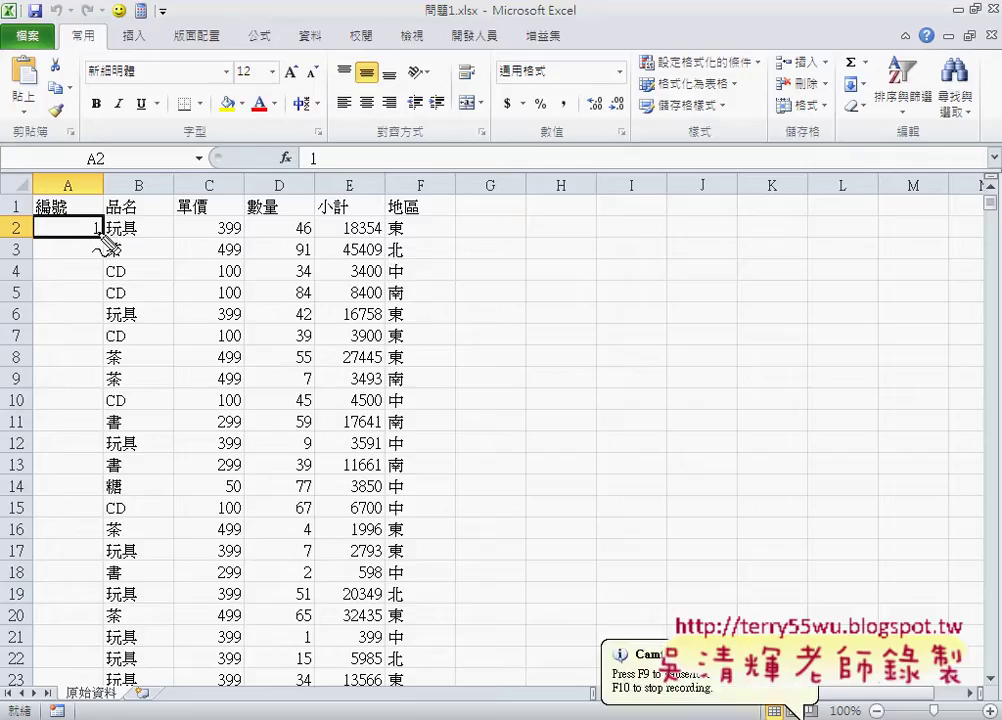
pyautogui.moveTo(112, 245); pyautogui.dragTo(100, 226)
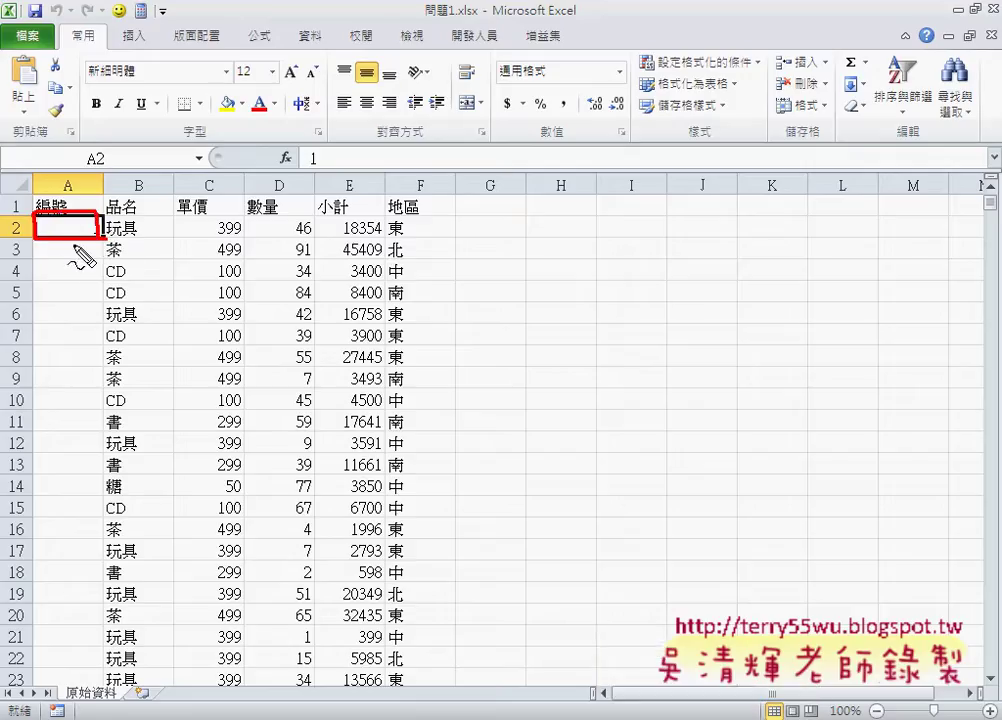
pyautogui.moveTo(79, 284)
pyautogui.mouseDown()
pyautogui.moveTo(80, 322)
pyautogui.moveTo(87, 311)
pyautogui.mouseUp()
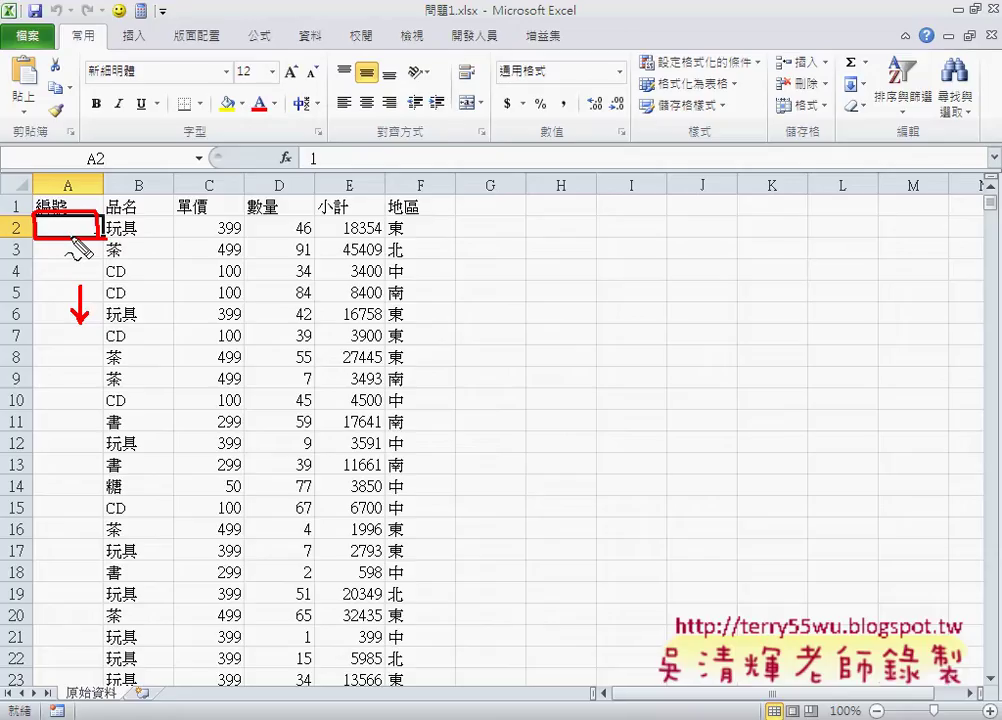
pyautogui.press('Escape')
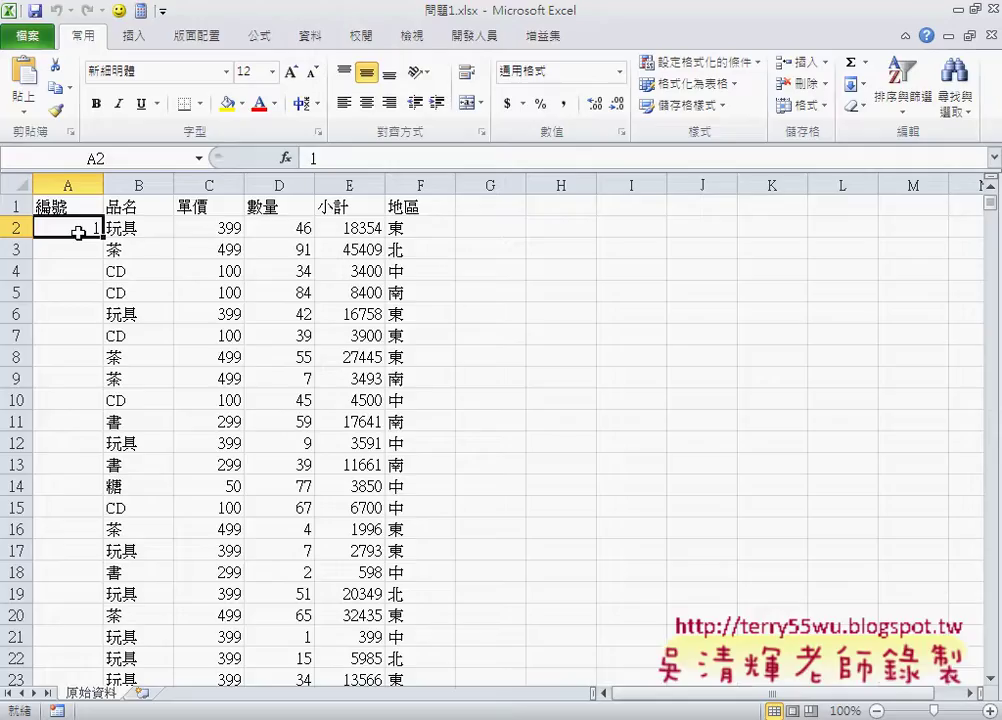
pyautogui.click(17, 226)
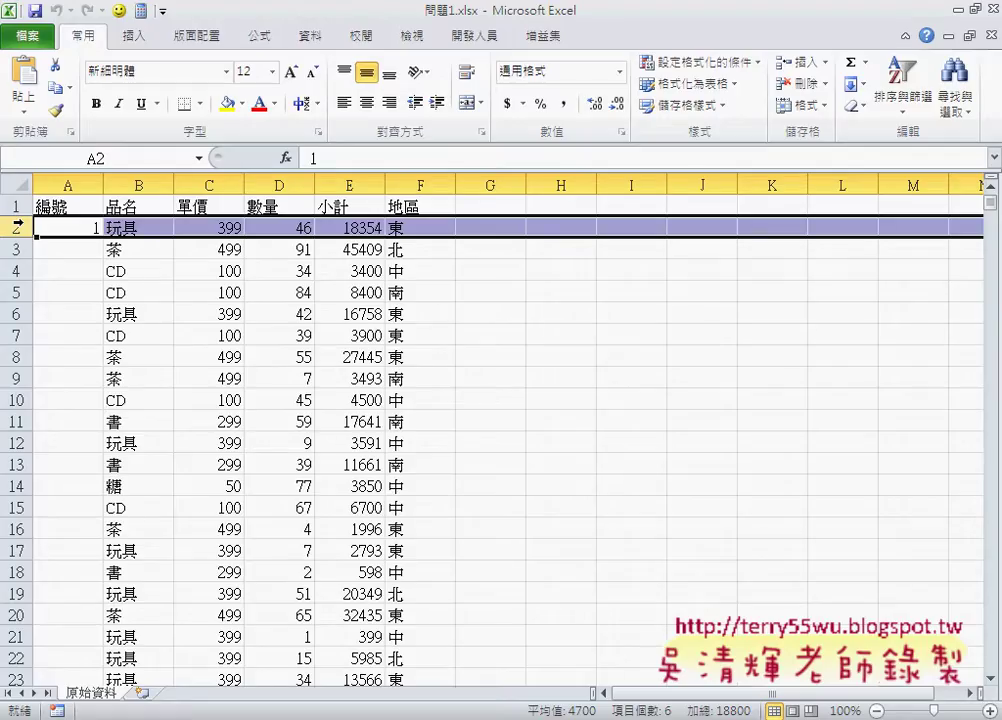
pyautogui.click(50, 229)
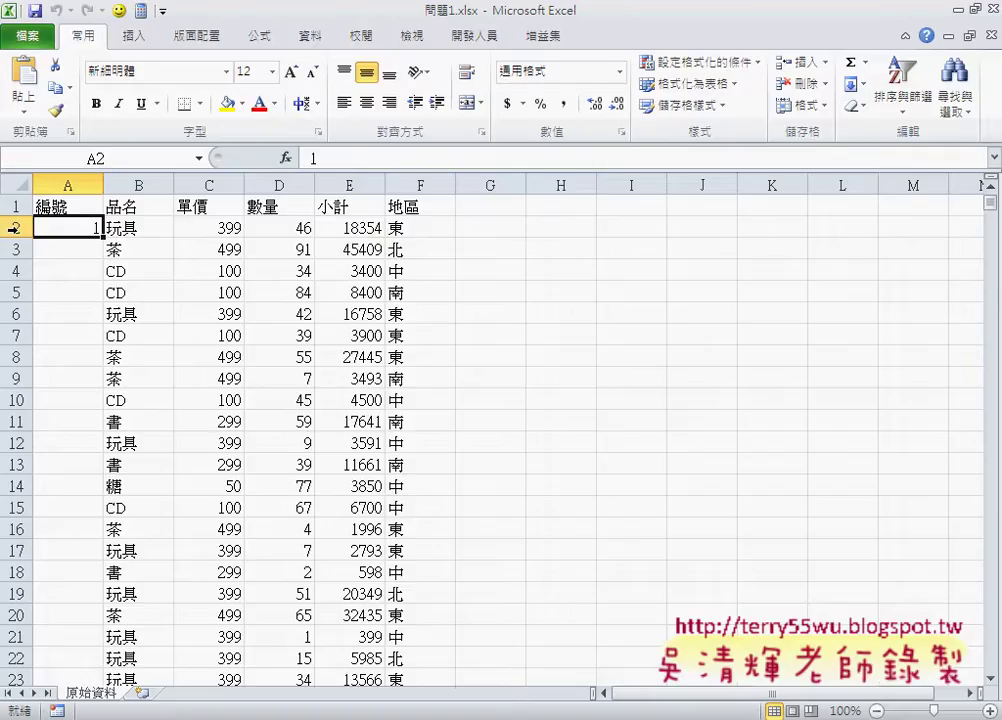
# Step: Find and select the ROW function under the 全部 category for cell A2
pyautogui.click(287, 158)
pyautogui.click(396, 160)
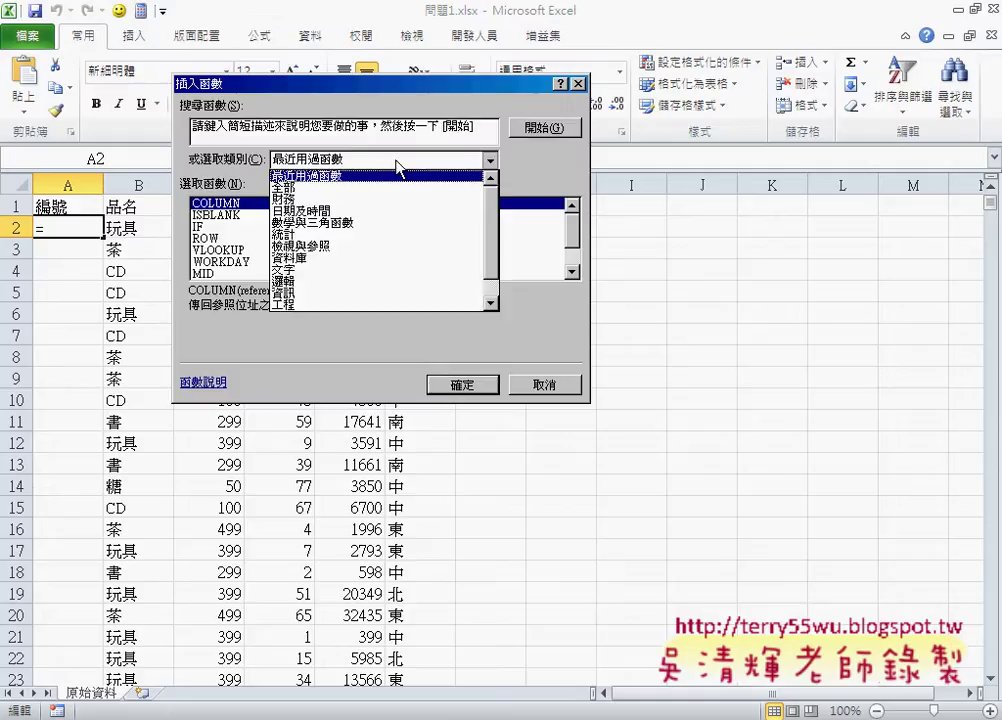
pyautogui.click(390, 187)
pyautogui.click(357, 227)
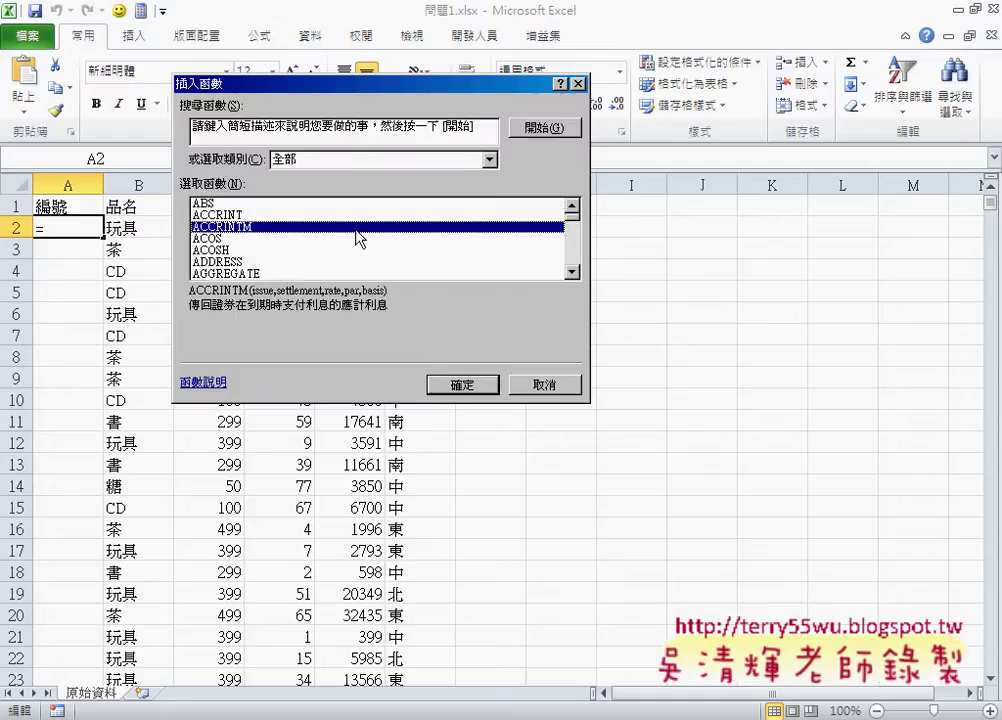
pyautogui.press('r')
pyautogui.press('r')
pyautogui.press('o')
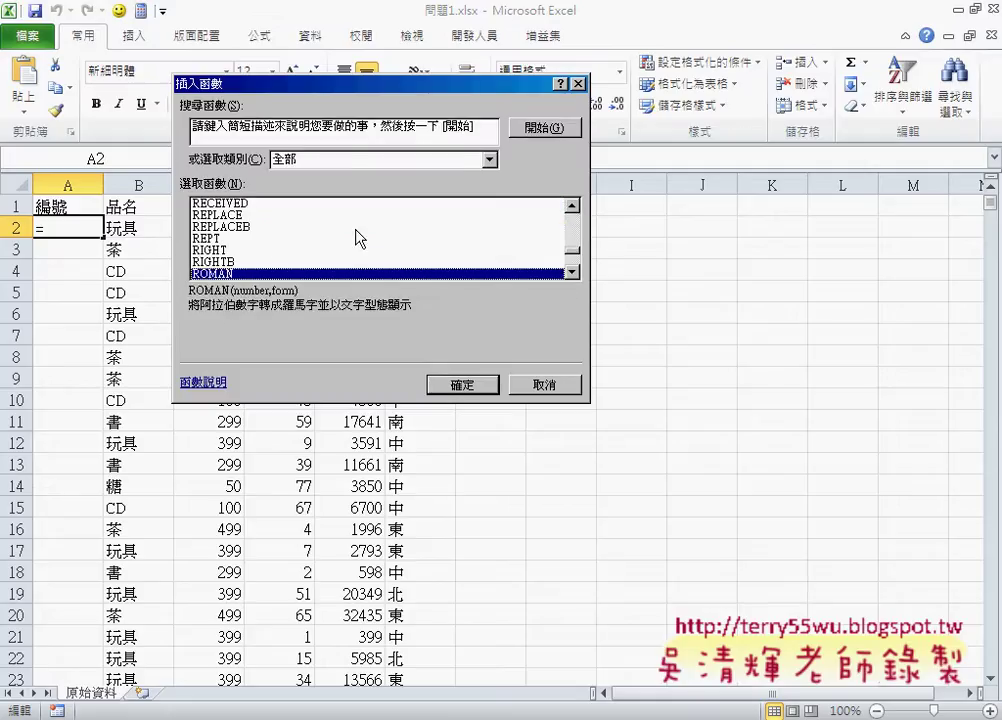
pyautogui.click(572, 271)
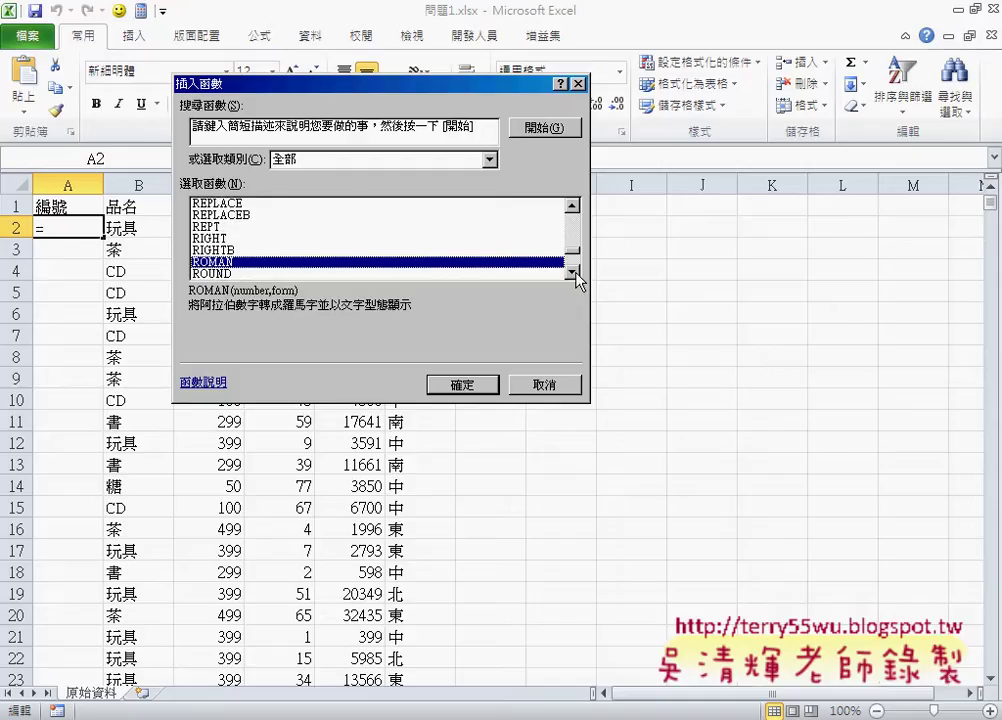
pyautogui.click(572, 271)
pyautogui.click(572, 271)
pyautogui.click(572, 271)
pyautogui.click(572, 271)
pyautogui.click(215, 261)
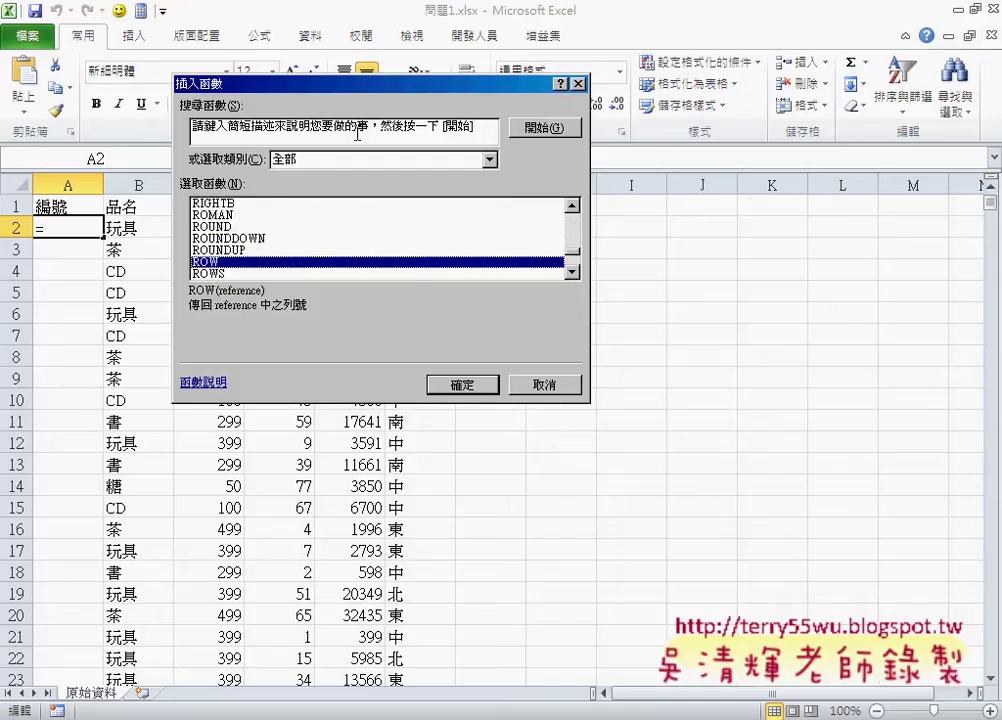
# Step: Insert =ROW() into A2 with an empty Reference argument, so A2 shows 2
pyautogui.moveTo(350, 84); pyautogui.dragTo(640, 160)
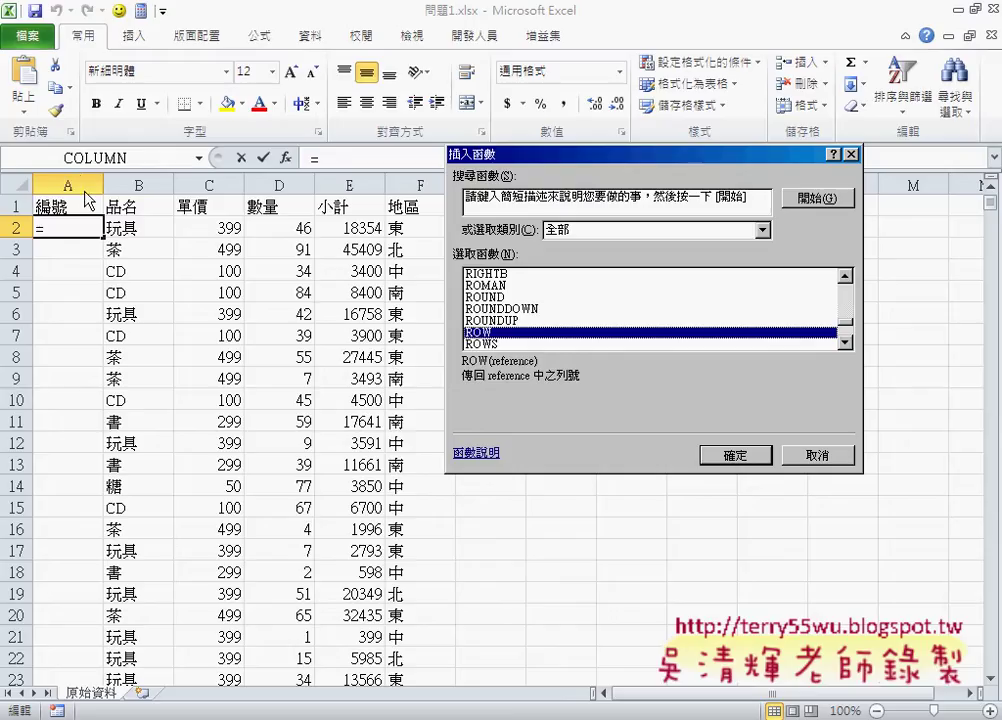
pyautogui.click(737, 458)
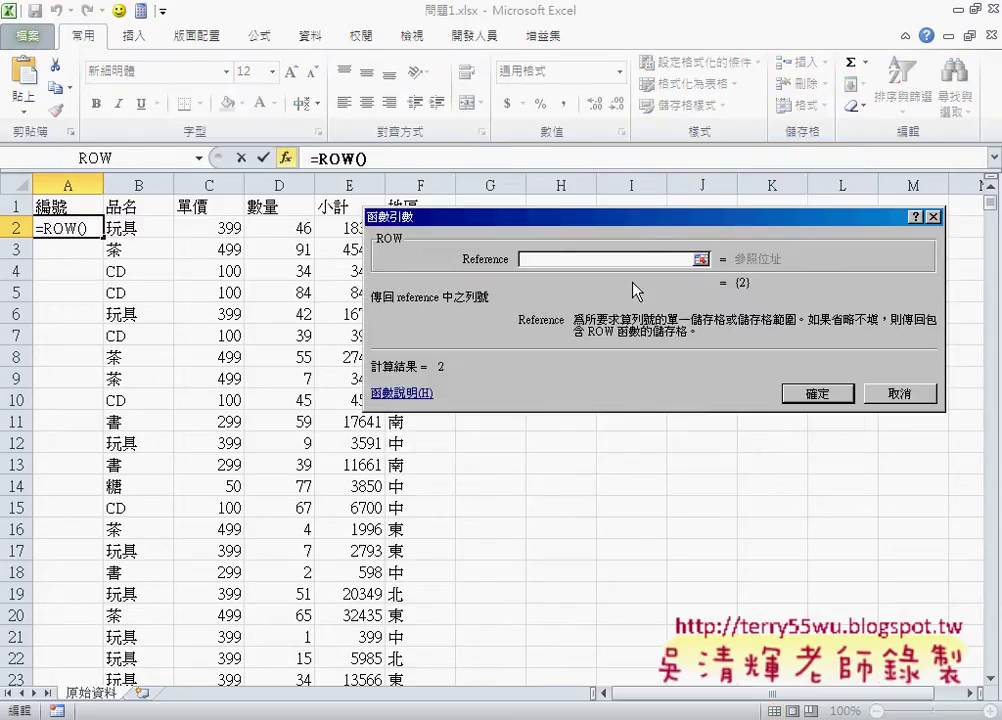
pyautogui.click(817, 393)
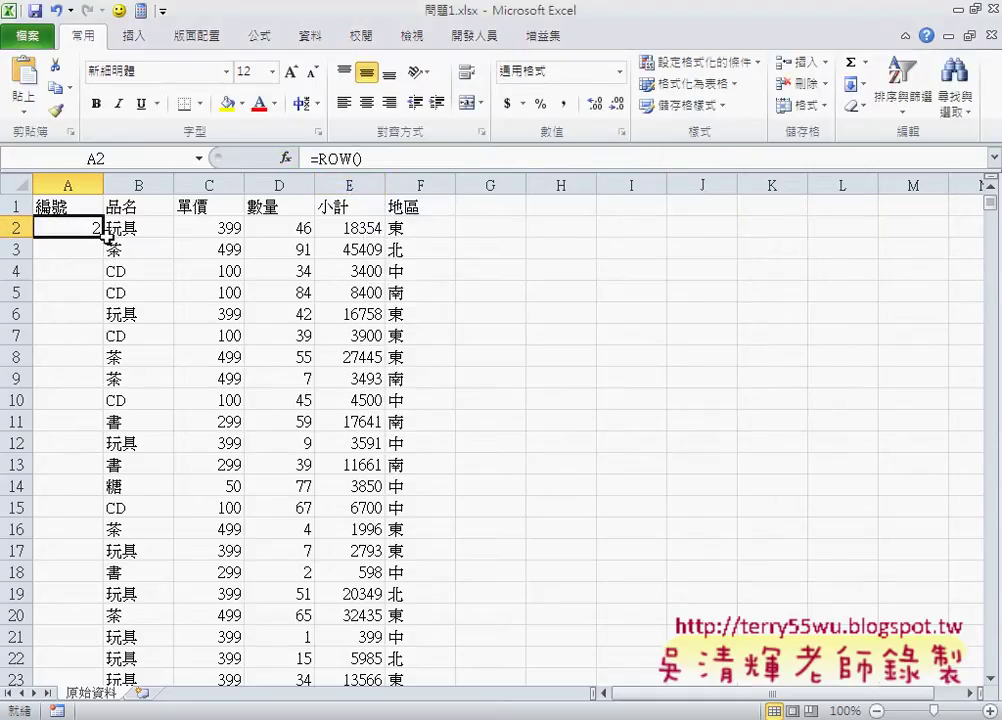
# Step: Edit A2 to =ROW()-1 and copy it down to A4, numbering 1, 2, 3
pyautogui.moveTo(103, 237); pyautogui.dragTo(101, 283)
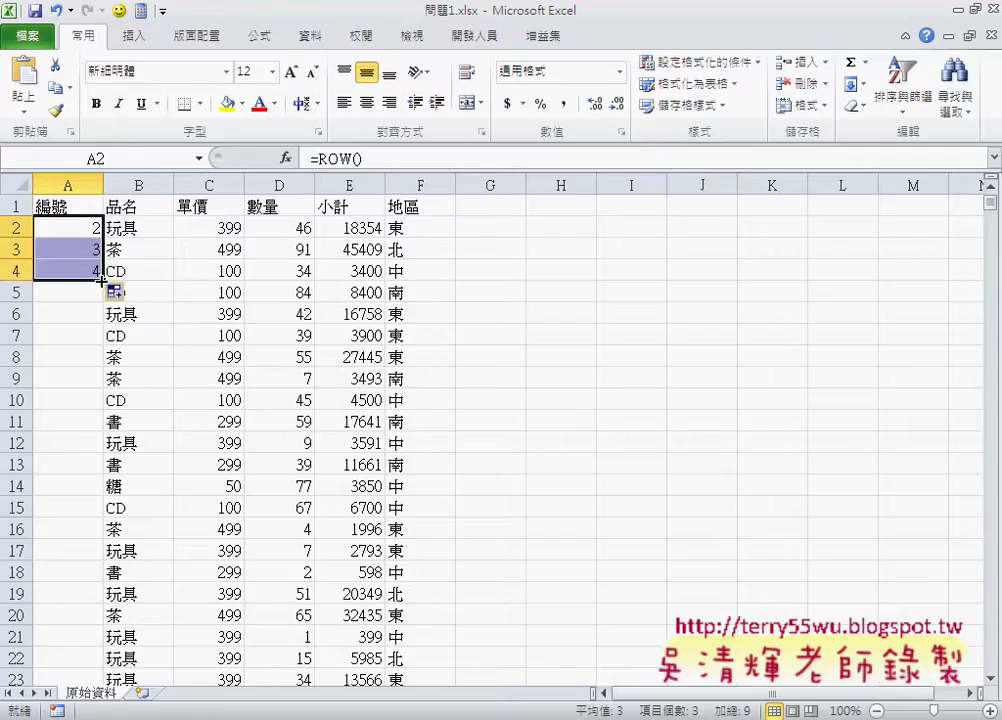
pyautogui.click(77, 228)
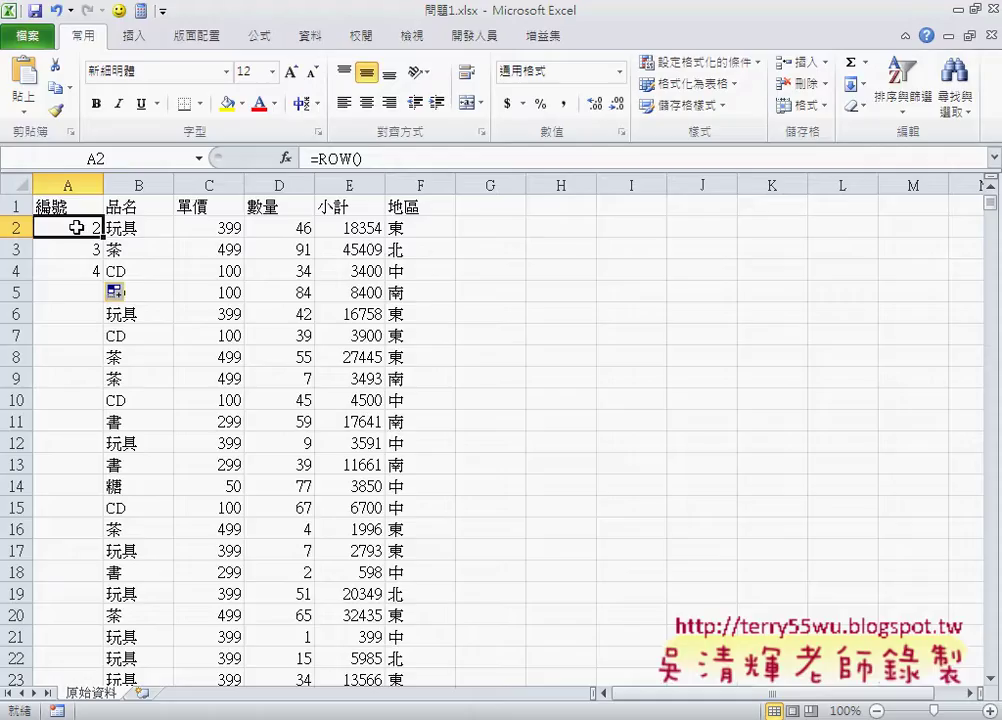
pyautogui.click(389, 156)
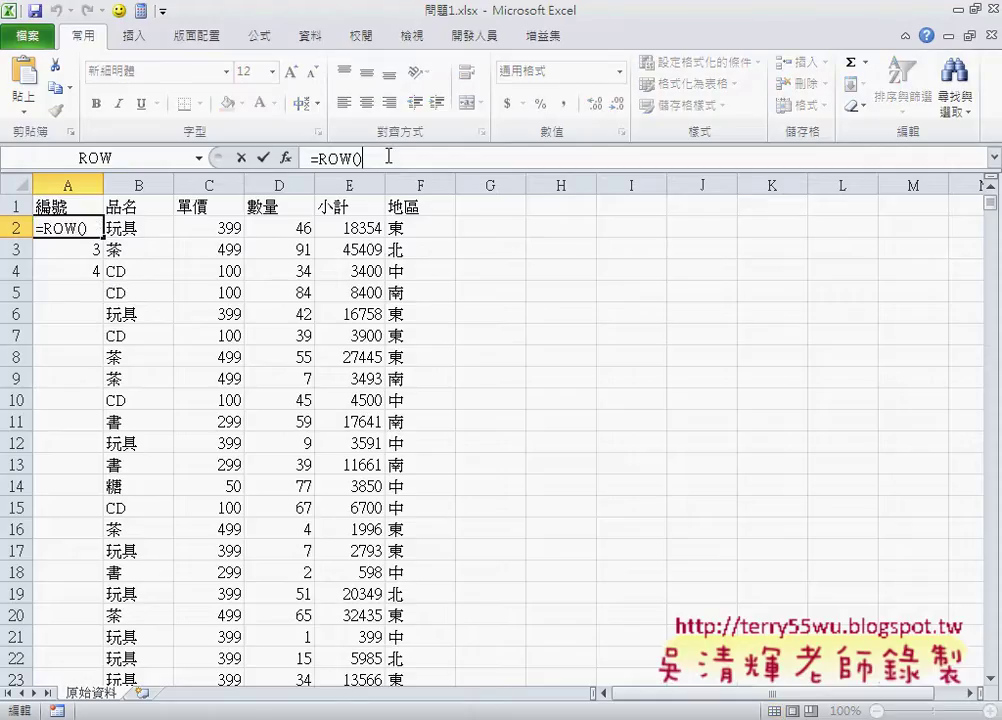
pyautogui.write('-1')
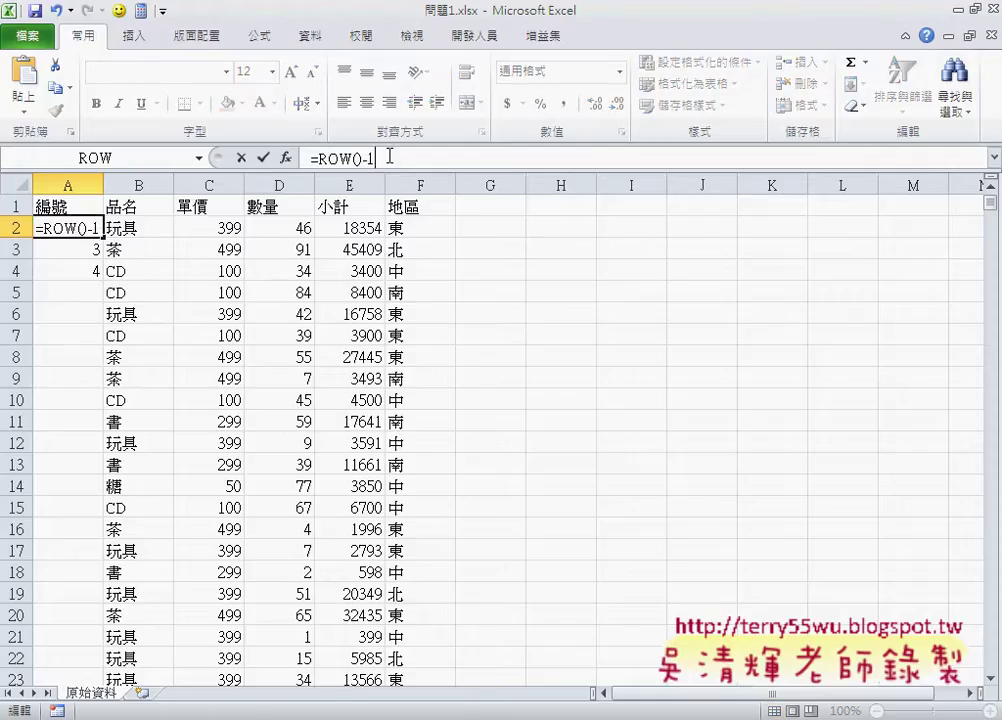
pyautogui.click(263, 158)
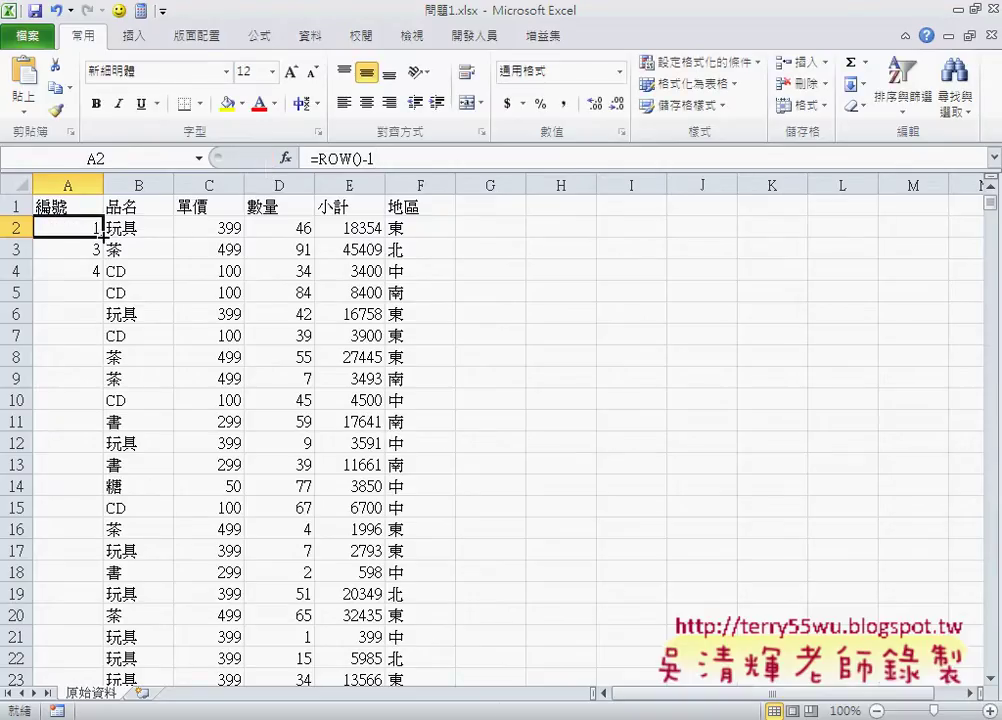
pyautogui.moveTo(103, 238); pyautogui.dragTo(103, 262)
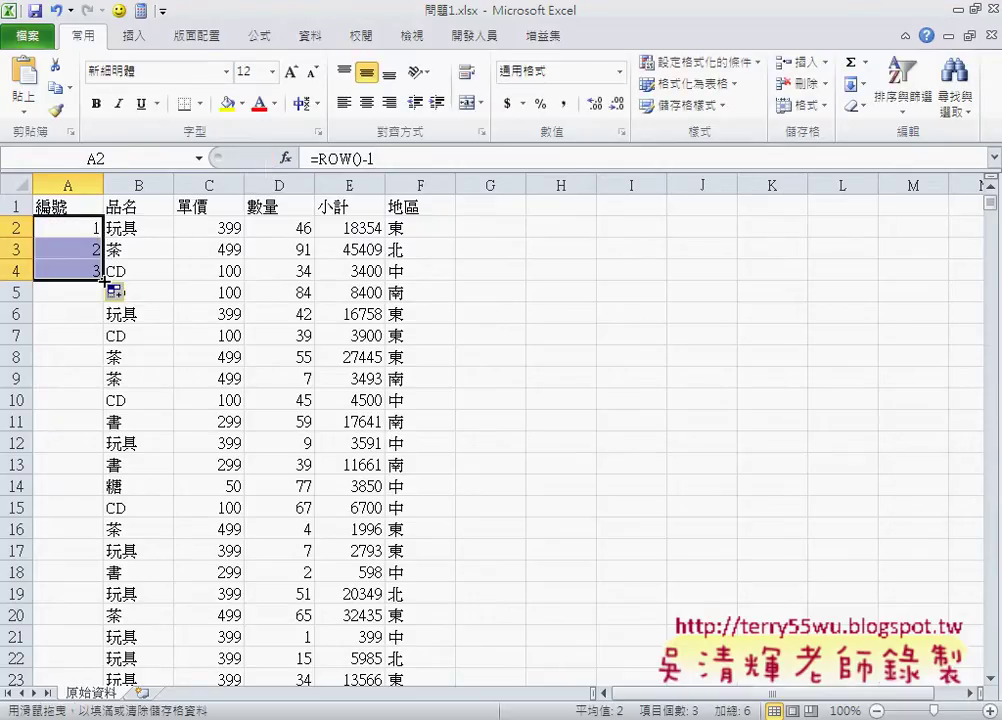
# Step: Auto-fill the =ROW()-1 formula down the whole 編號 column
pyautogui.doubleClick(101, 279)
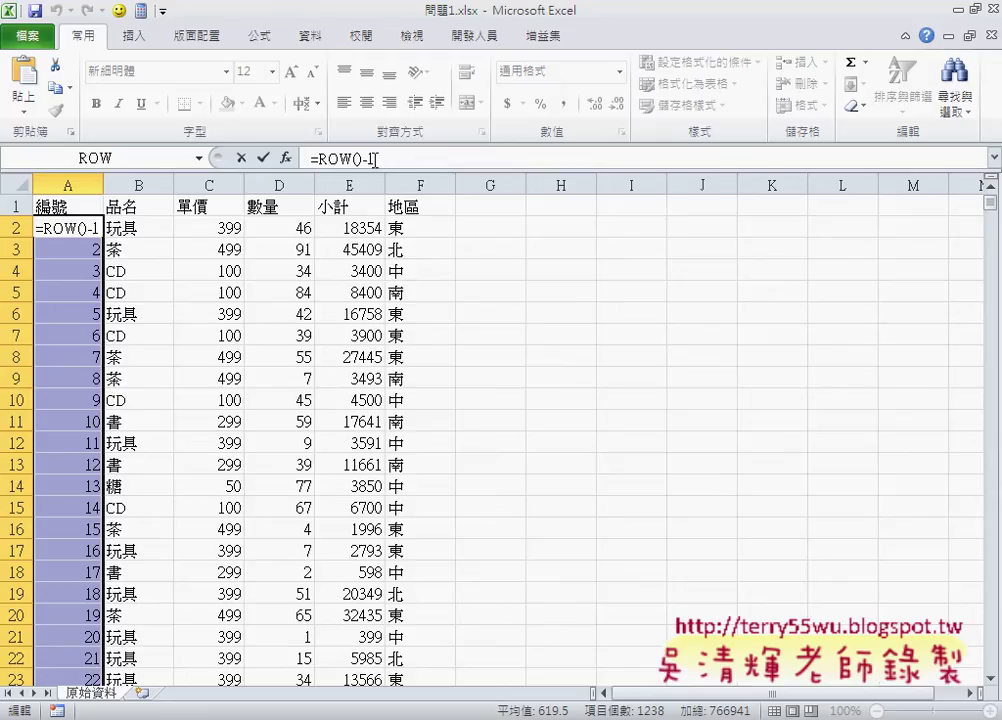
# Step: Insert text( after the = sign so A2 reads =text(ROW()-1
pyautogui.write('t')
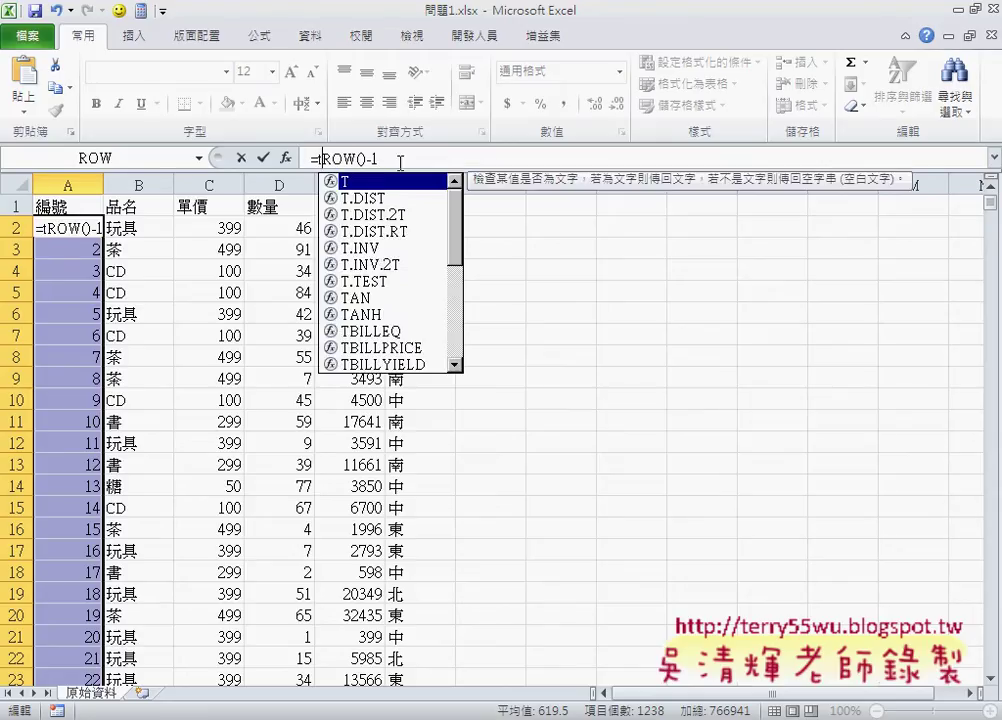
pyautogui.write('ext')
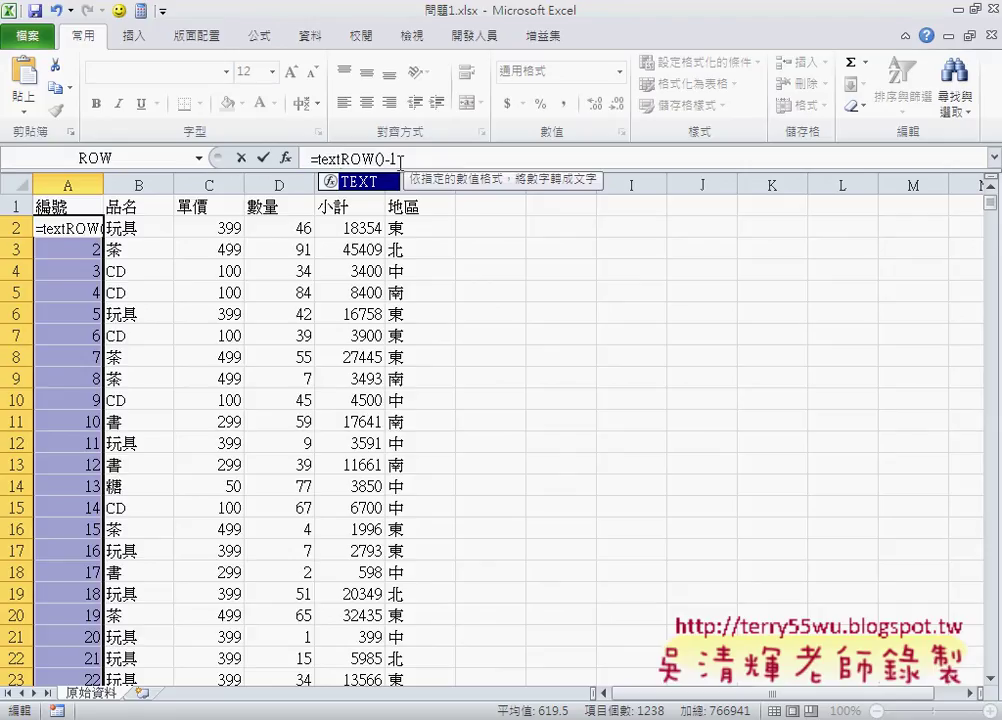
pyautogui.write('(')
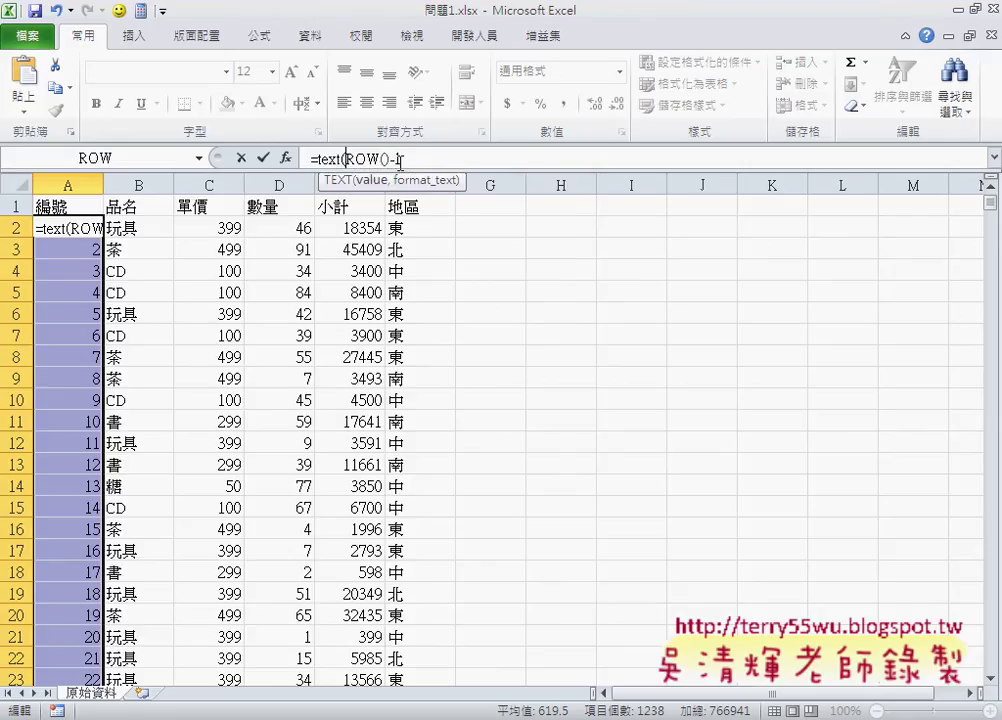
pyautogui.click(345, 160)
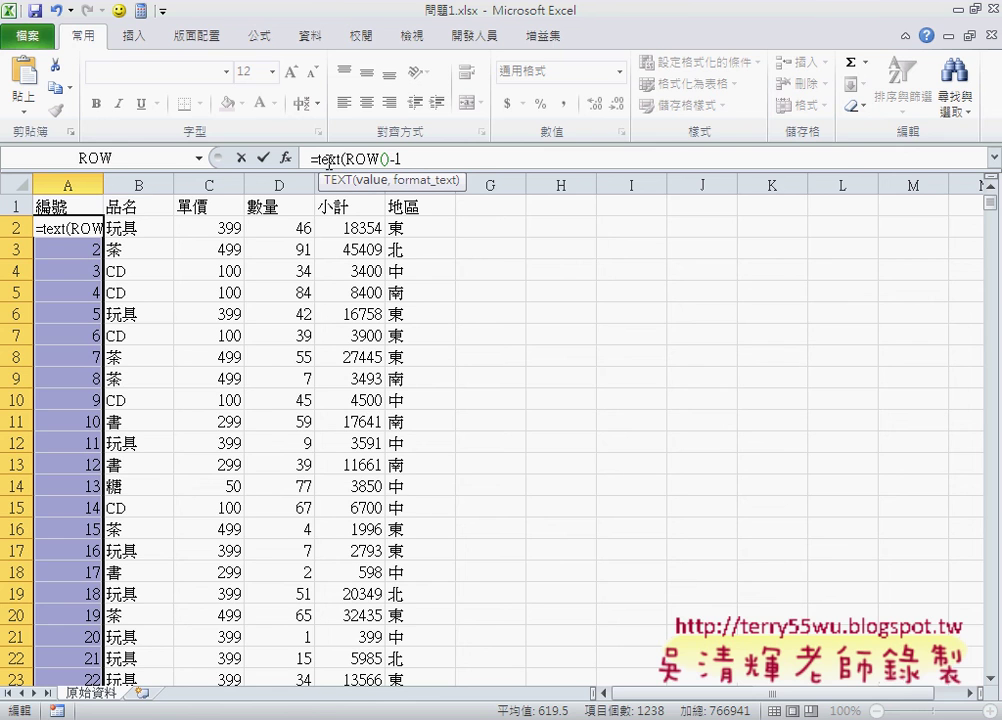